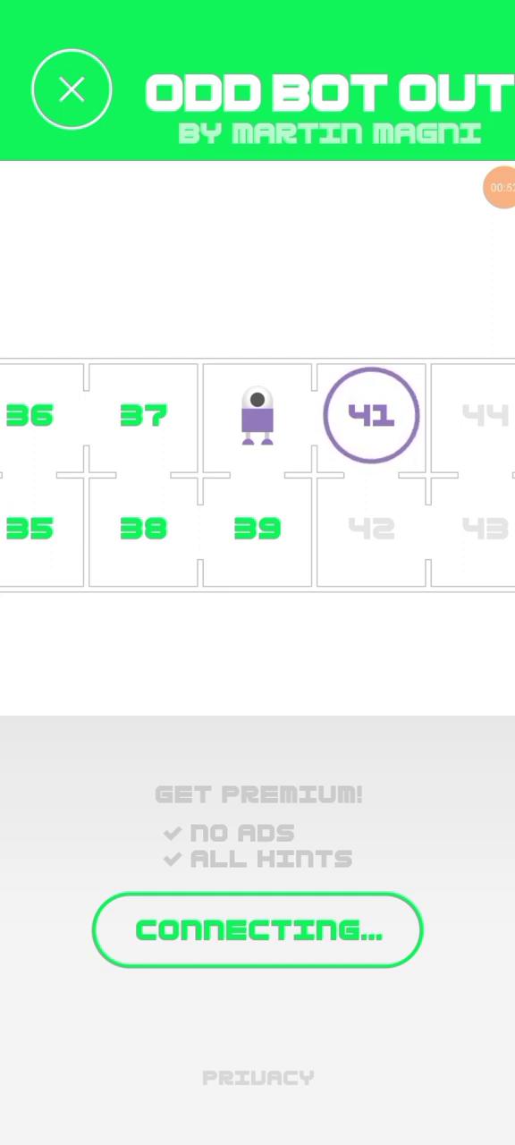
{"action": "scroll", "coordinate": [257, 475], "scroll_direction": "right", "scroll_amount": 10}
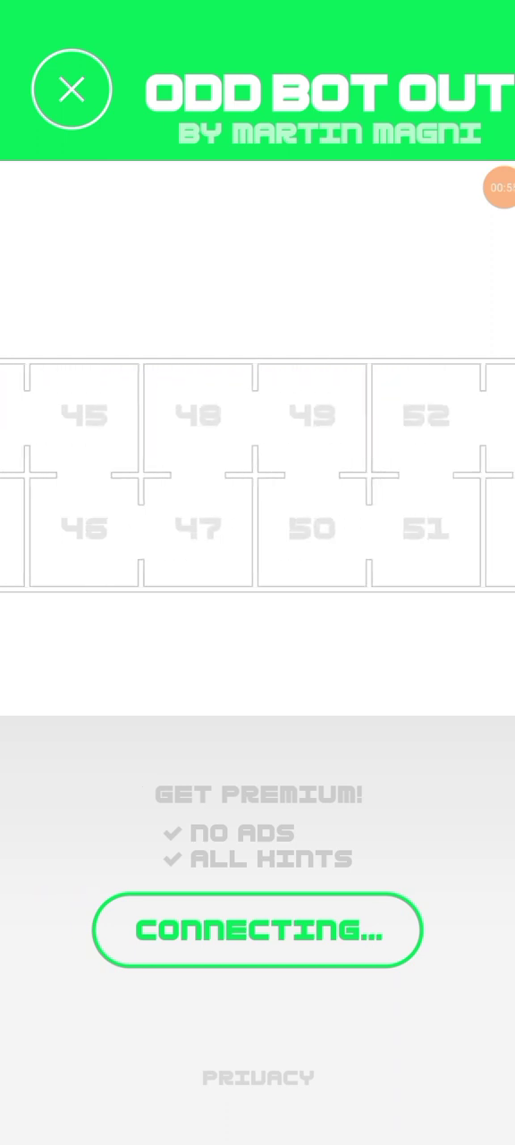
{"action": "scroll", "coordinate": [258, 475], "scroll_direction": "left", "scroll_amount": 5}
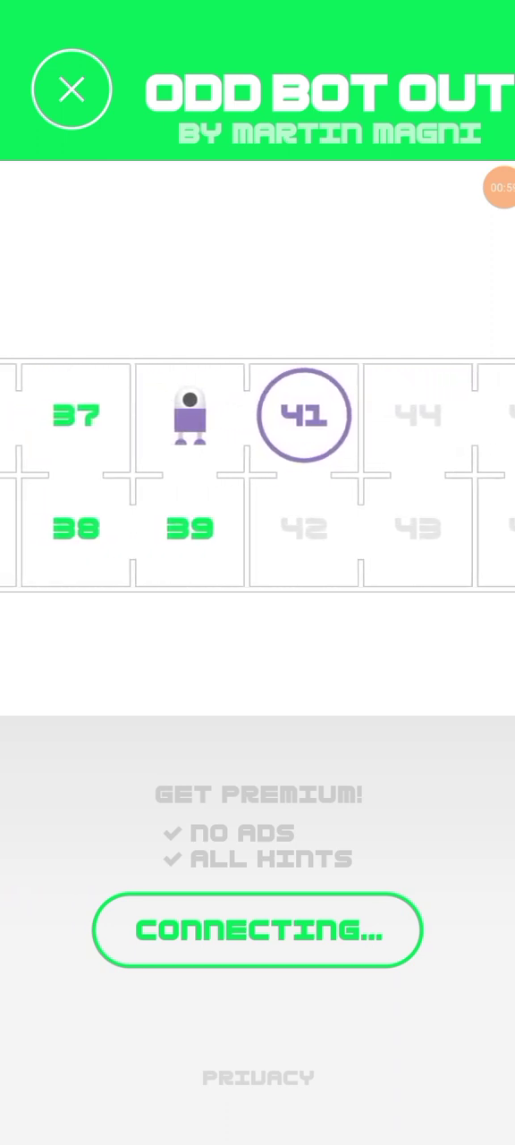
Step: Start playing level 41
{"action": "left_click", "coordinate": [305, 414]}
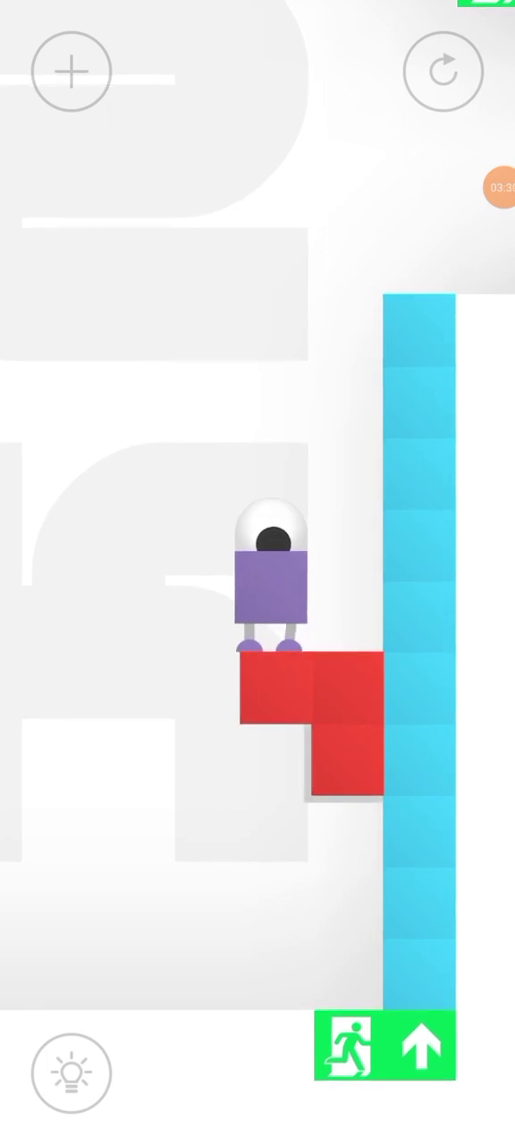
Step: Drag the four red blocks into an L-shaped step against the blue column
{"action": "left_click_drag", "start_coordinate": [117, 623], "coordinate": [295, 465]}
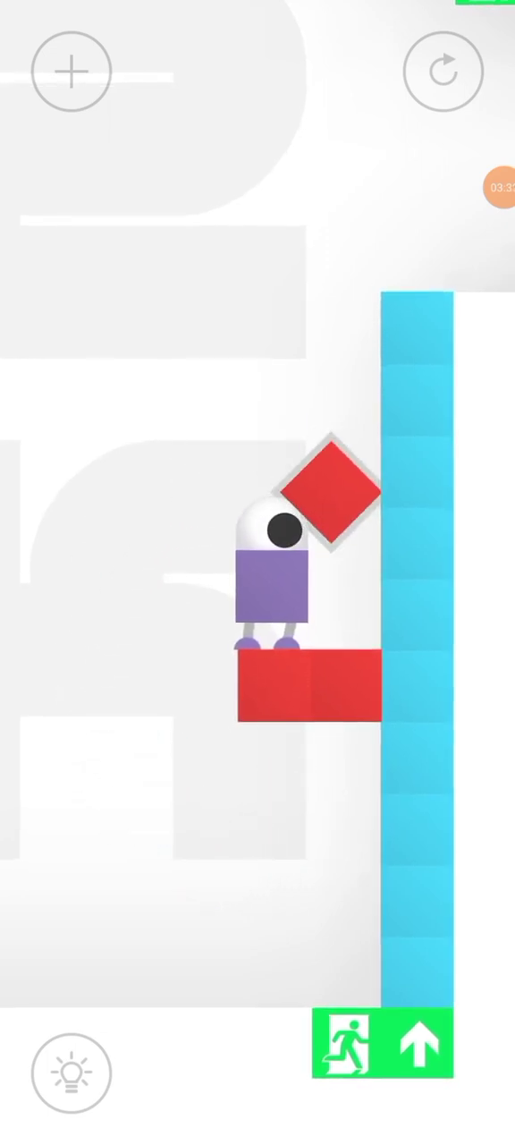
{"action": "left_click_drag", "start_coordinate": [331, 490], "coordinate": [353, 613]}
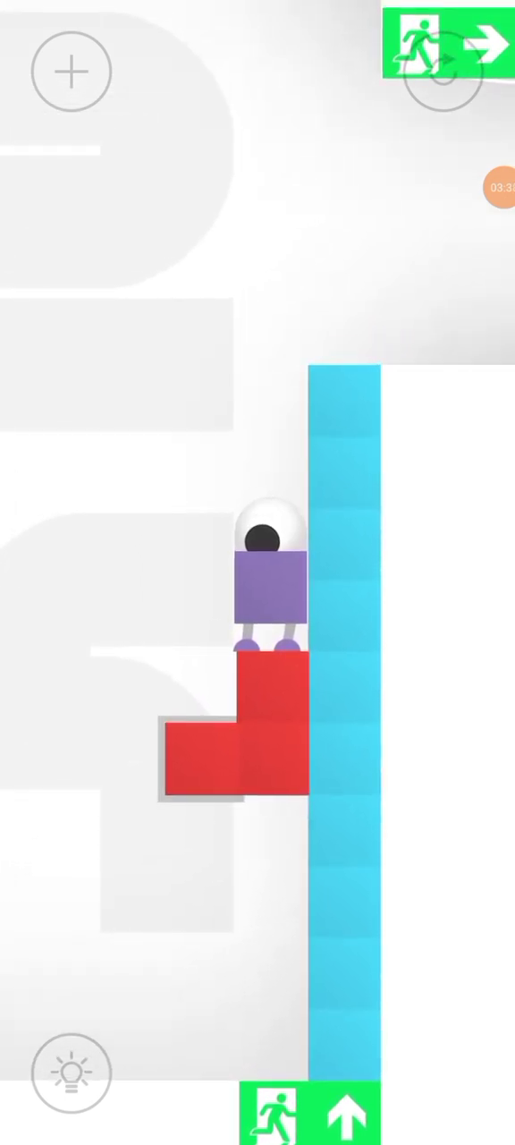
{"action": "left_click_drag", "start_coordinate": [192, 642], "coordinate": [198, 693]}
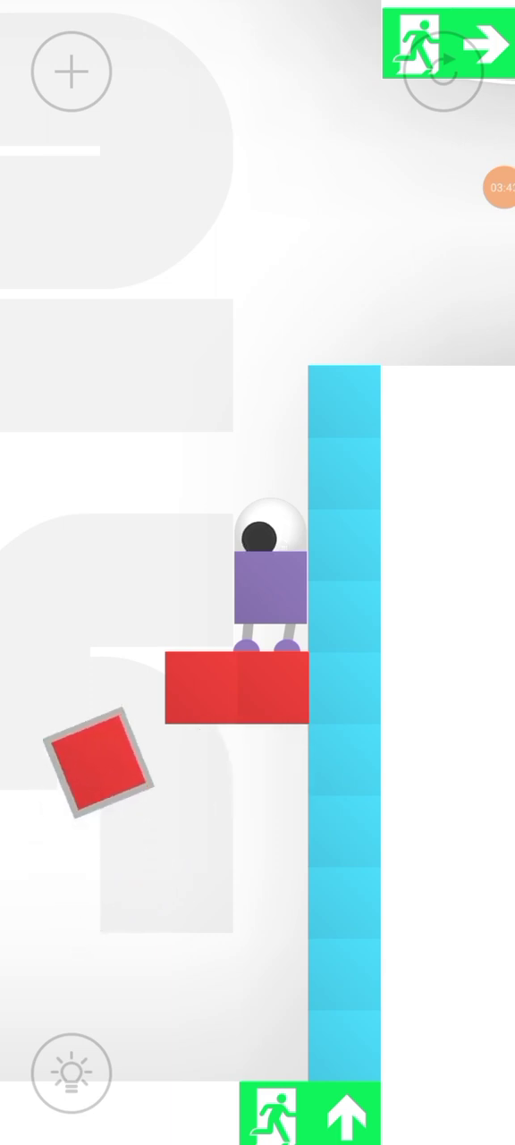
{"action": "left_click_drag", "start_coordinate": [179, 572], "coordinate": [198, 615]}
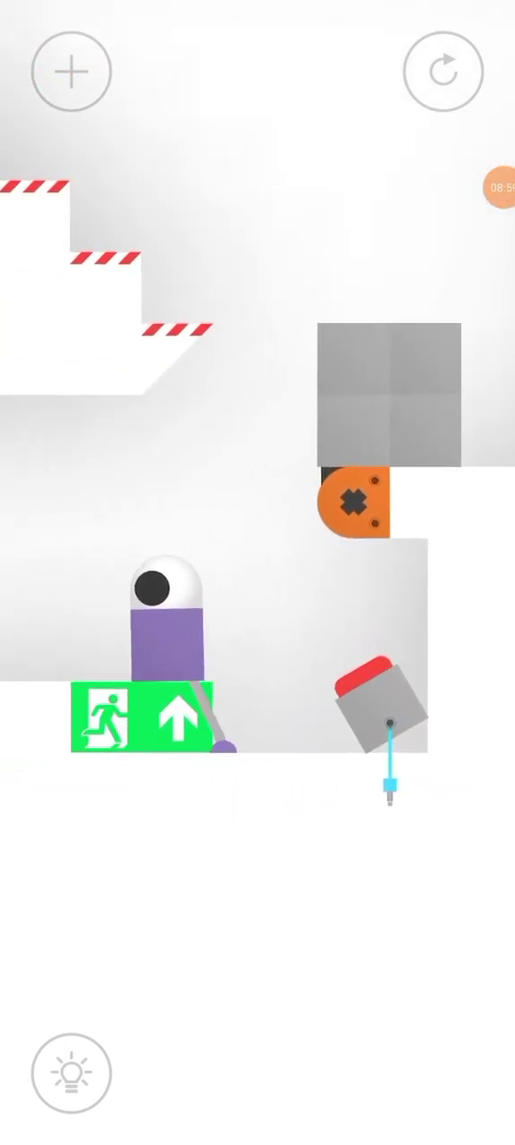
Step: Attach the hanging rope to the orange piece and lift the red-button block off it
{"action": "left_click_drag", "start_coordinate": [403, 805], "coordinate": [443, 539]}
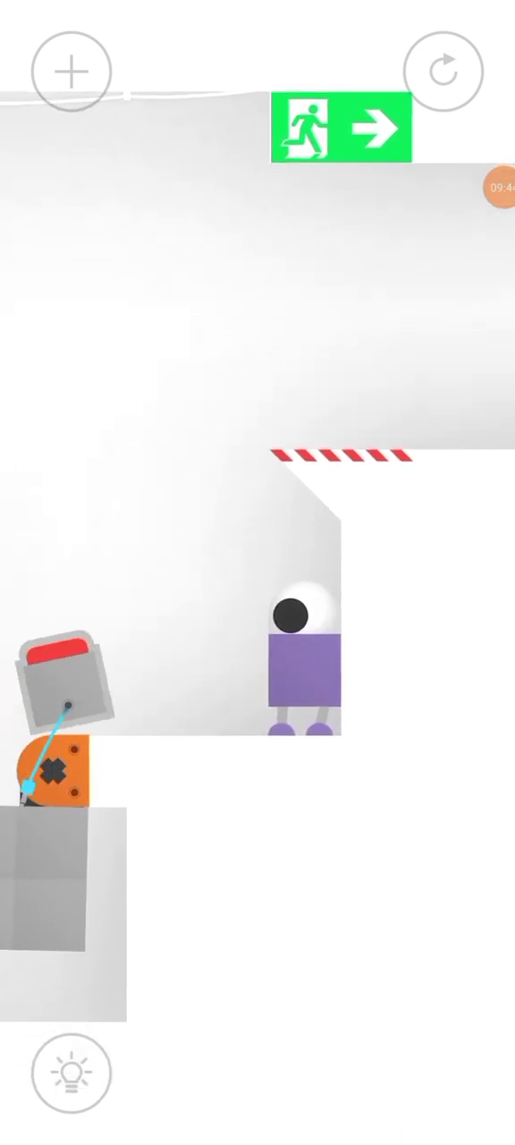
{"action": "left_click_drag", "start_coordinate": [64, 682], "coordinate": [159, 598]}
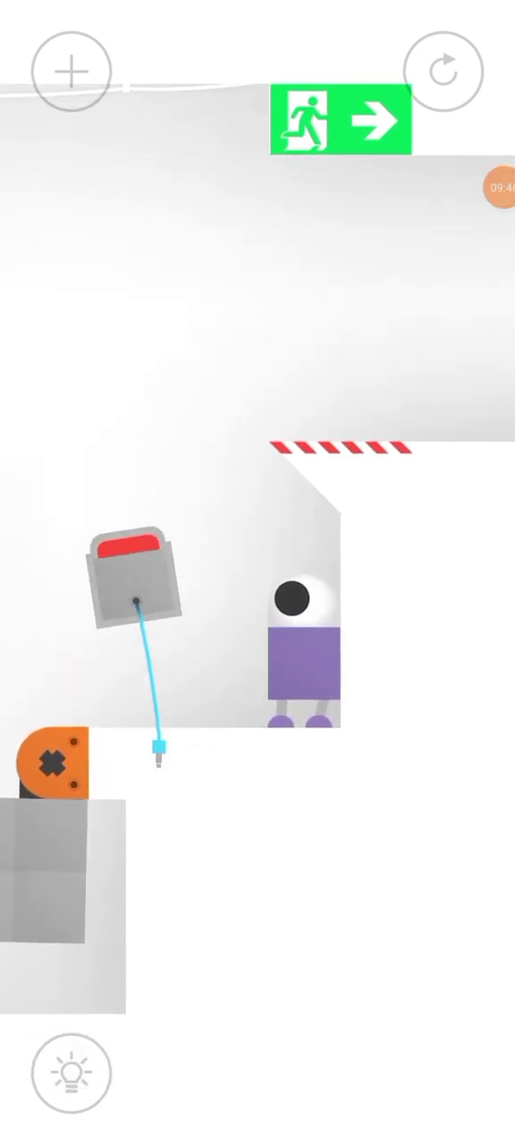